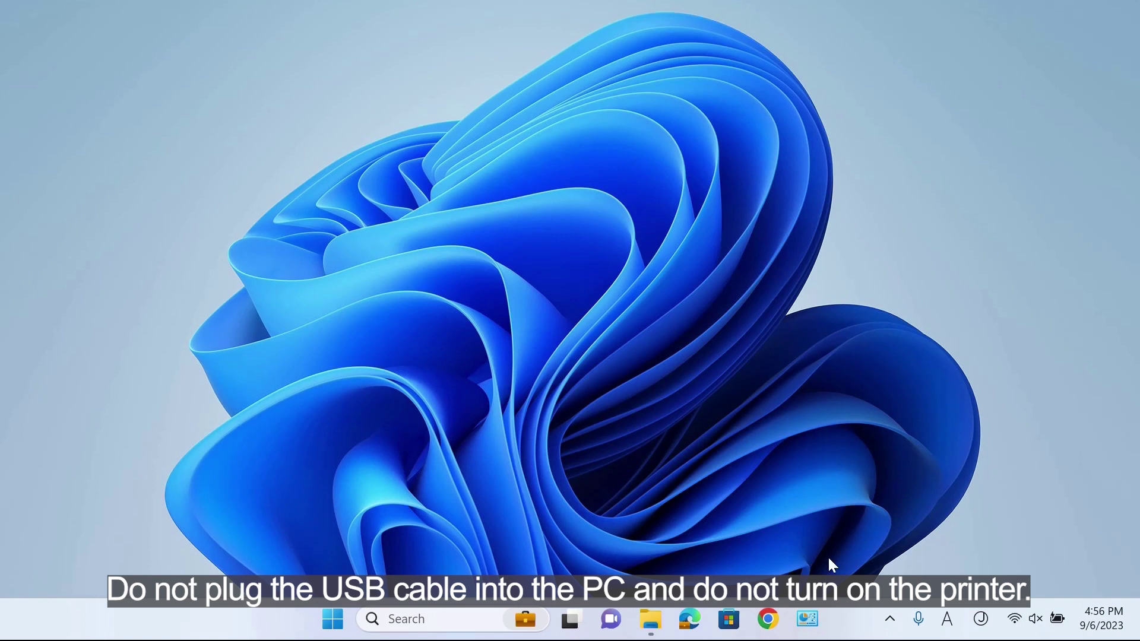
Step: Search Google for 'citizen systems' in Chrome
{"action": "left_click", "coordinate": [761, 628]}
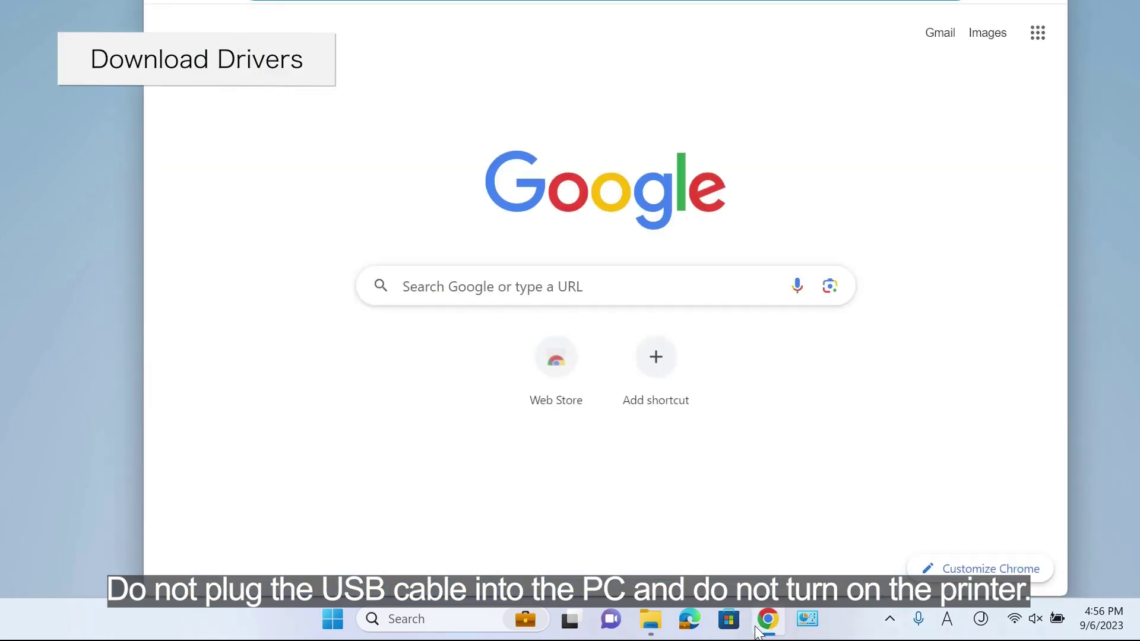
{"action": "left_click", "coordinate": [476, 297]}
{"action": "type", "text": "citizen "}
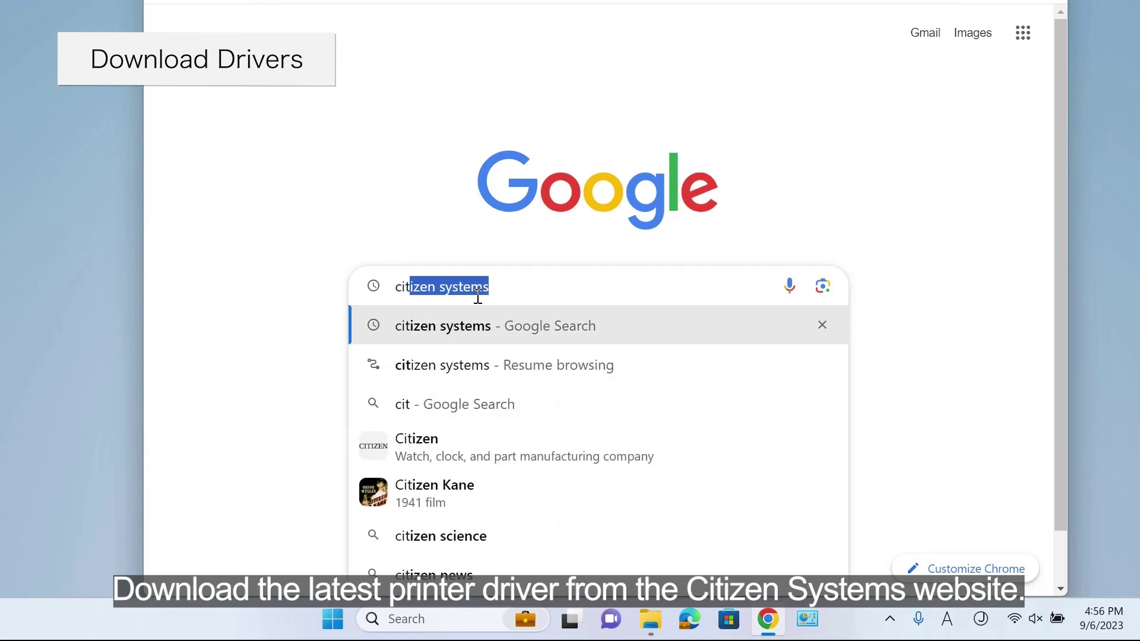
{"action": "type", "text": "systems"}
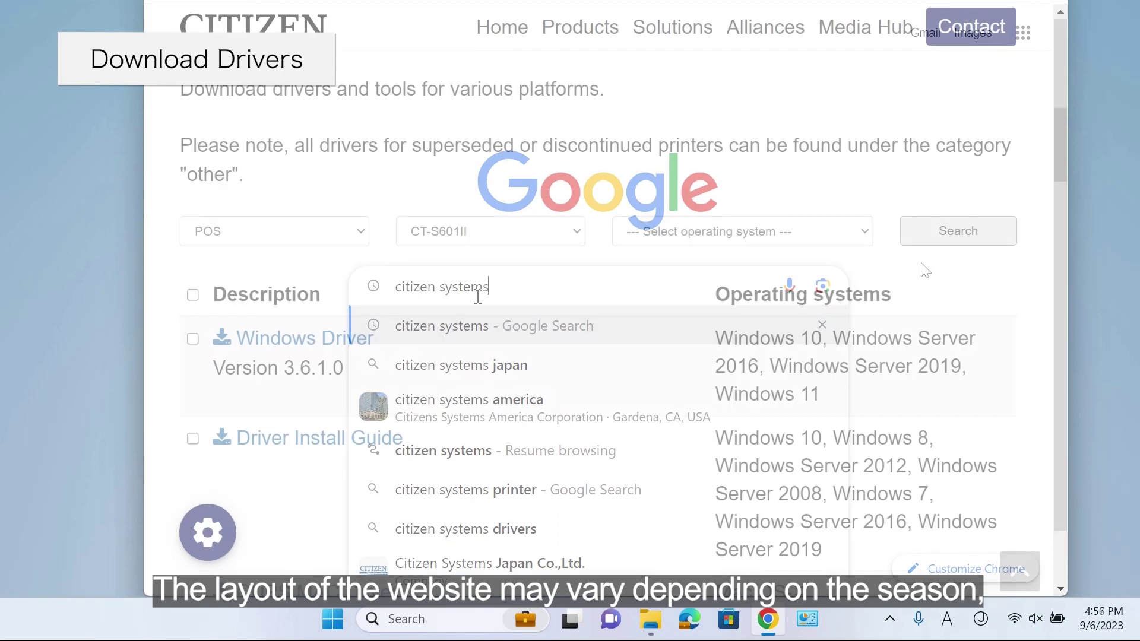
Step: Download the CT-S601II Windows Driver 3.6.1.0 (cts601ii_lm_v3610E.zip), accepting the licensing agreement
{"action": "left_click", "coordinate": [341, 350]}
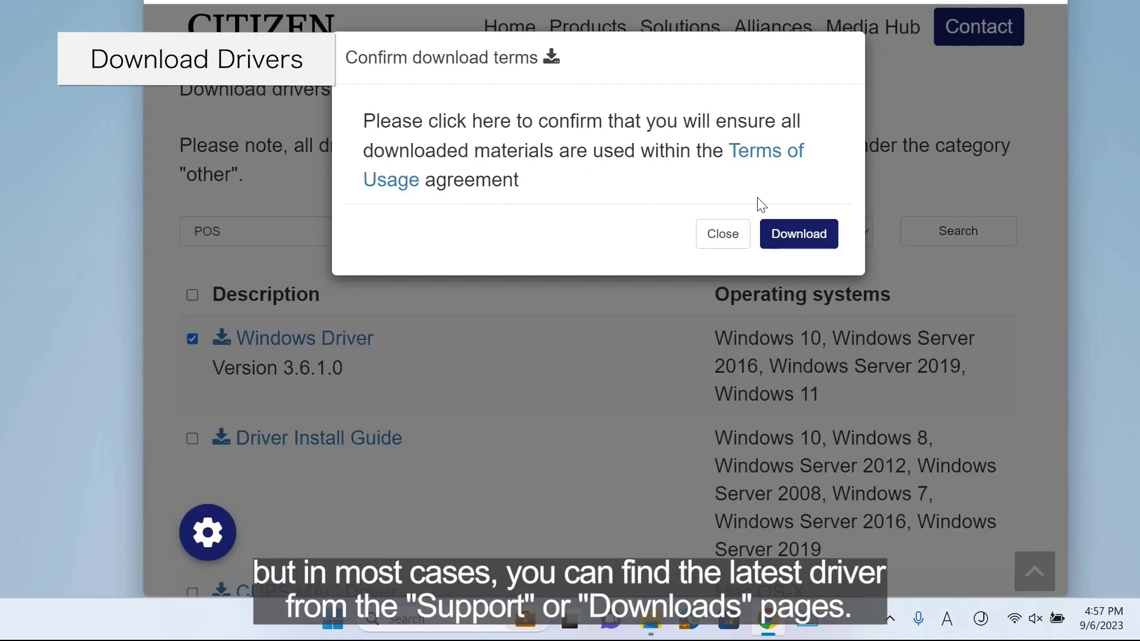
{"action": "left_click", "coordinate": [794, 232]}
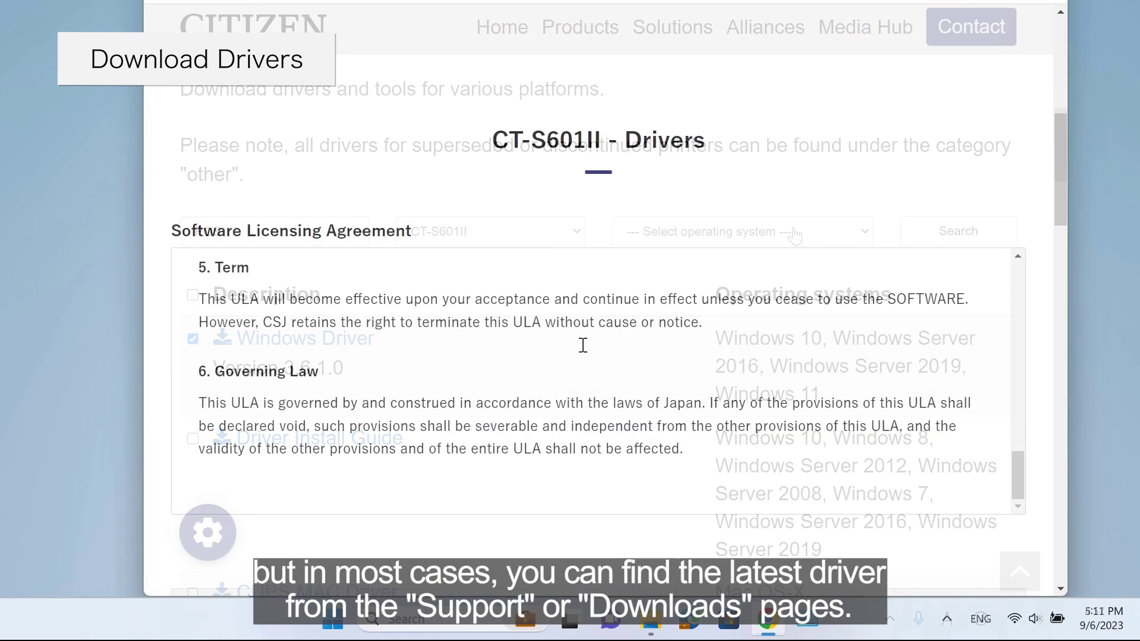
{"action": "scroll", "coordinate": [582, 344], "scroll_direction": "down", "scroll_amount": 6}
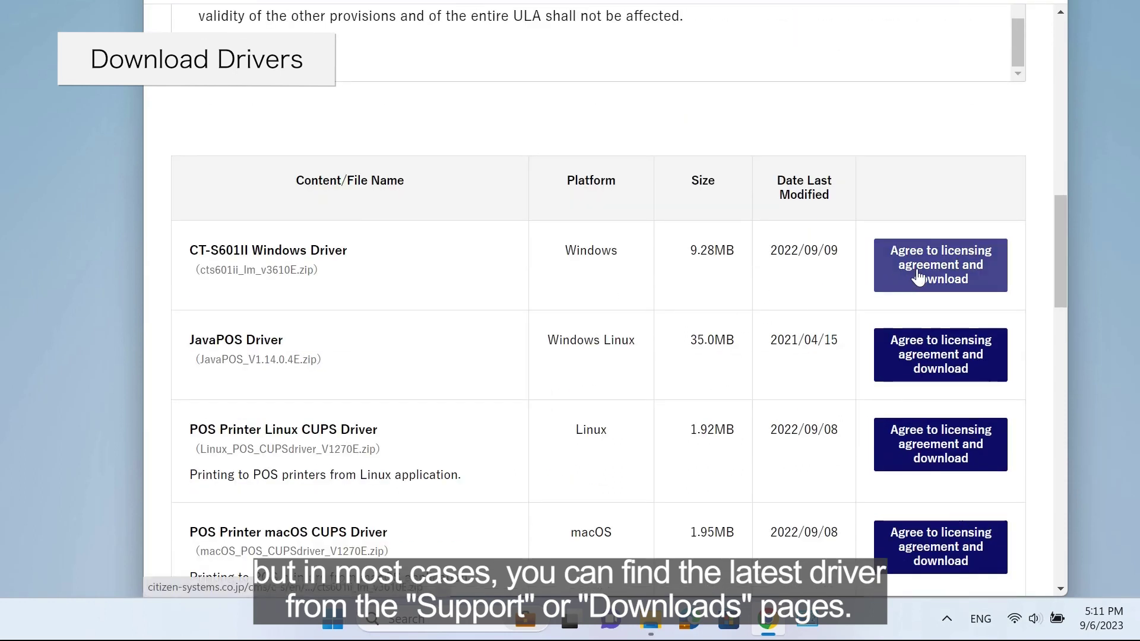
{"action": "left_click", "coordinate": [917, 276]}
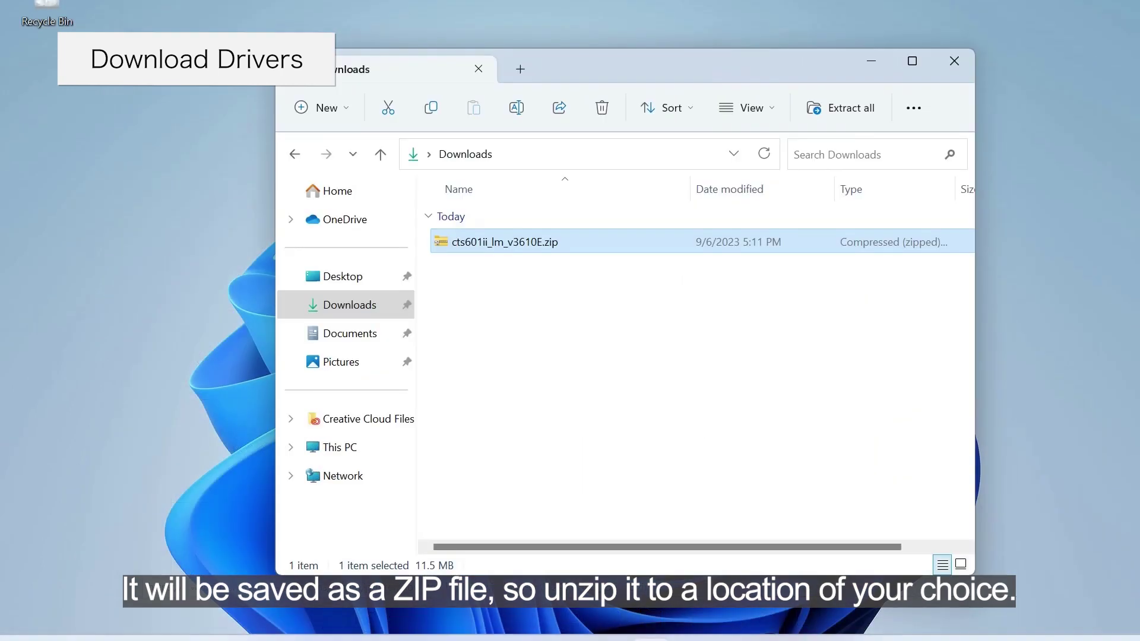
Step: Move cts601ii_lm_v3610E.zip to the desktop, extract it, and open the inner cts601ii_lm_v3610E folder
{"action": "left_click", "coordinate": [516, 249]}
{"action": "left_click_drag", "start_coordinate": [516, 249], "coordinate": [77, 162]}
{"action": "right_click", "coordinate": [53, 91]}
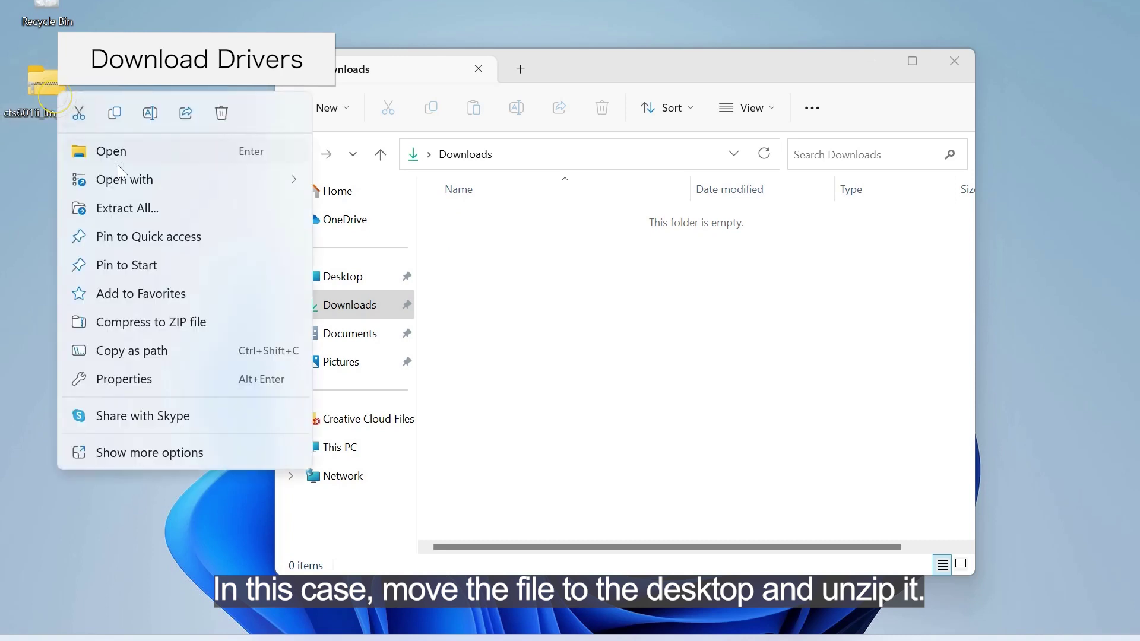
{"action": "left_click", "coordinate": [152, 215]}
{"action": "left_click", "coordinate": [716, 489]}
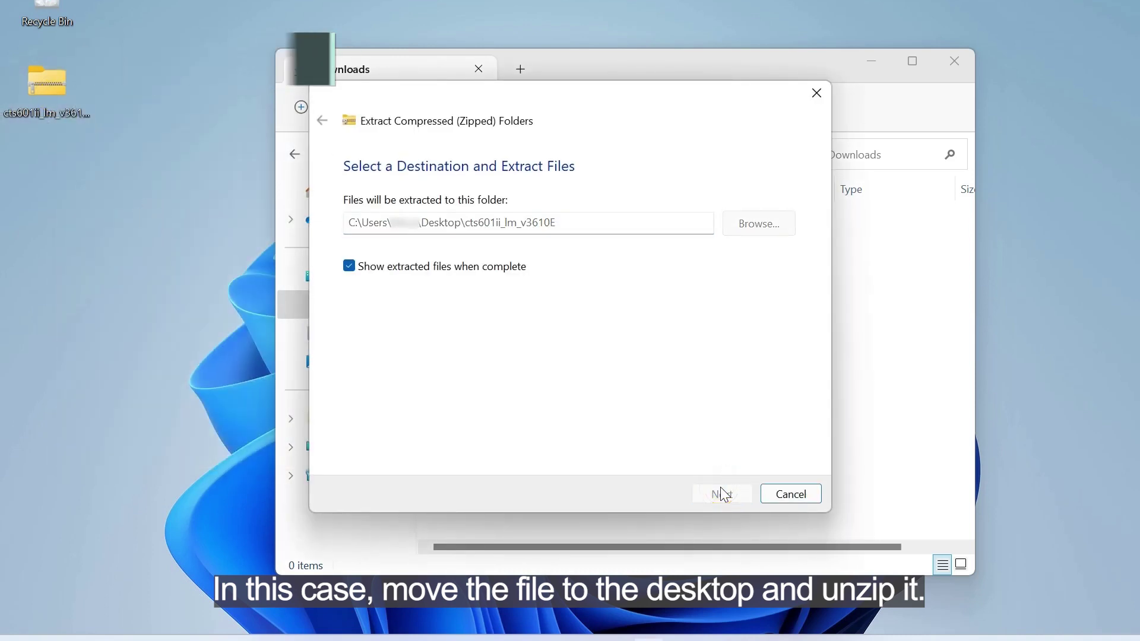
{"action": "double_click", "coordinate": [636, 239]}
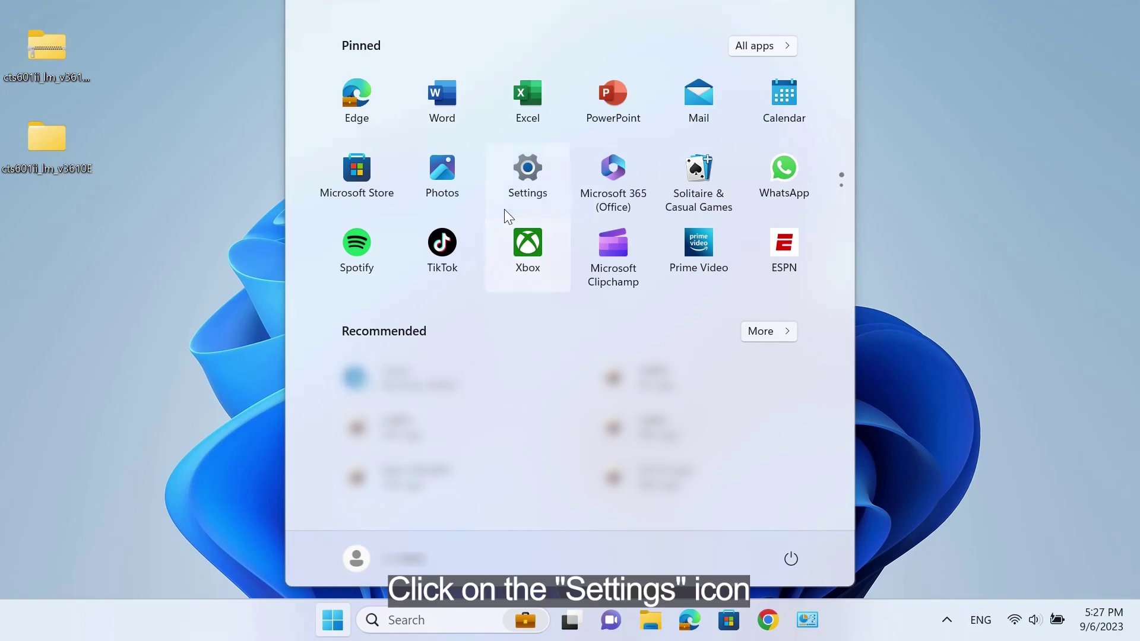
Step: Go to Settings > Bluetooth & devices > Devices and open the classic Devices and Printers window
{"action": "left_click", "coordinate": [526, 176]}
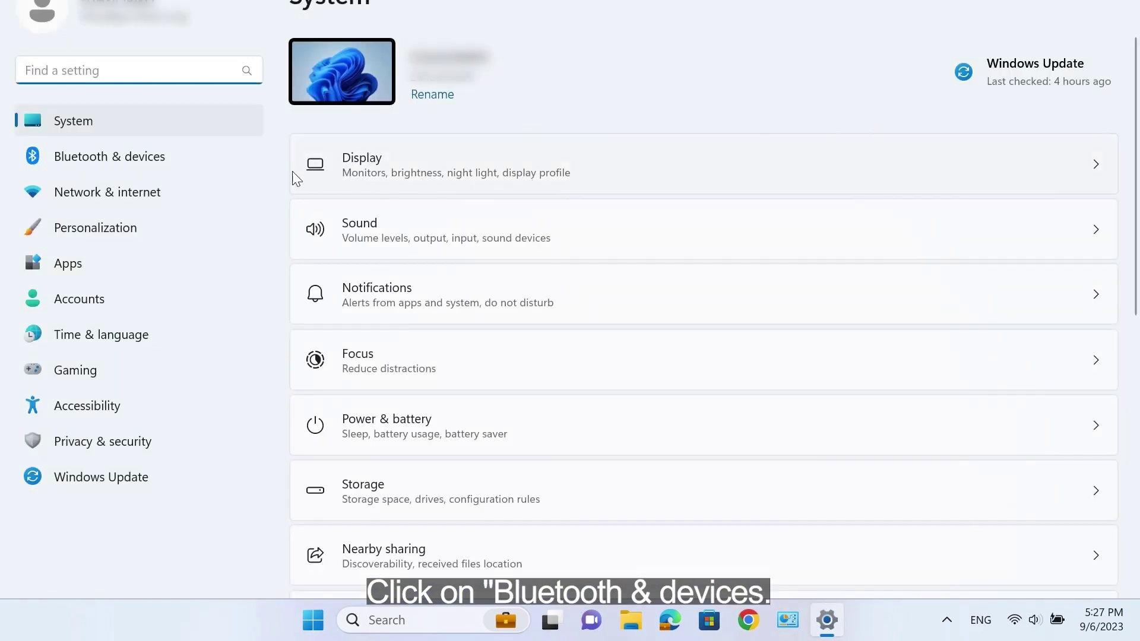
{"action": "left_click", "coordinate": [191, 164]}
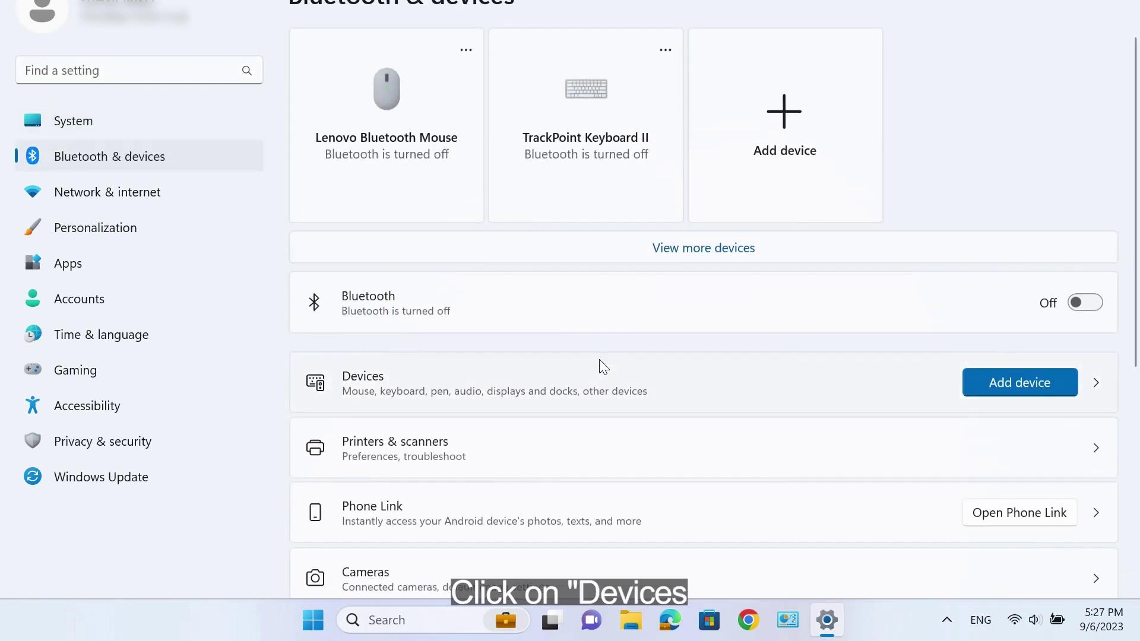
{"action": "scroll", "coordinate": [600, 358], "scroll_direction": "down", "scroll_amount": 1}
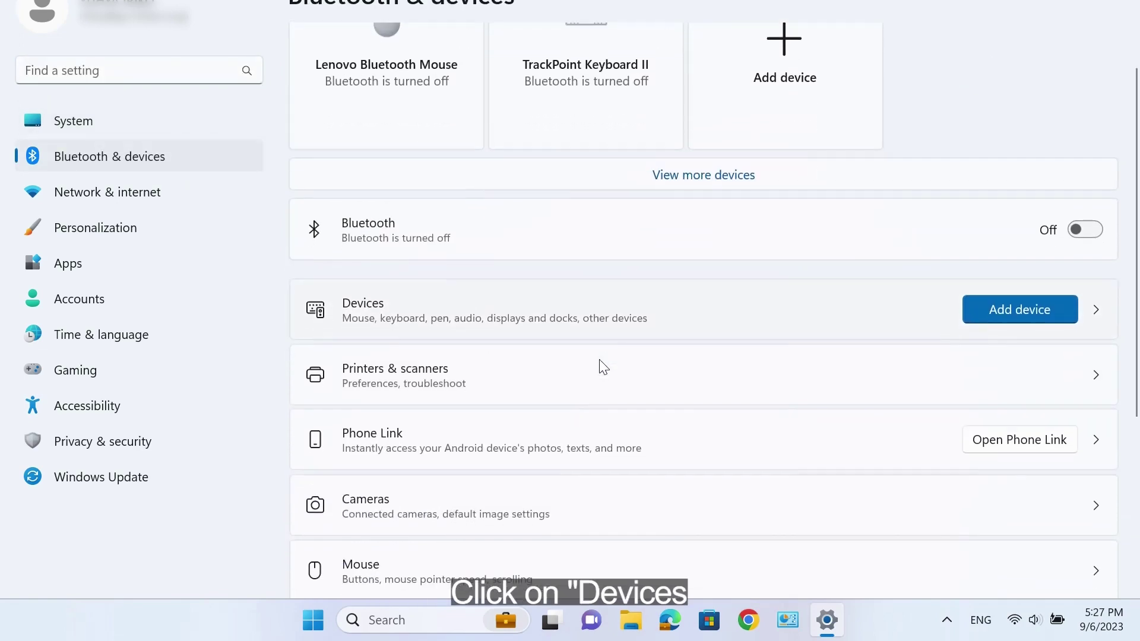
{"action": "left_click", "coordinate": [605, 326]}
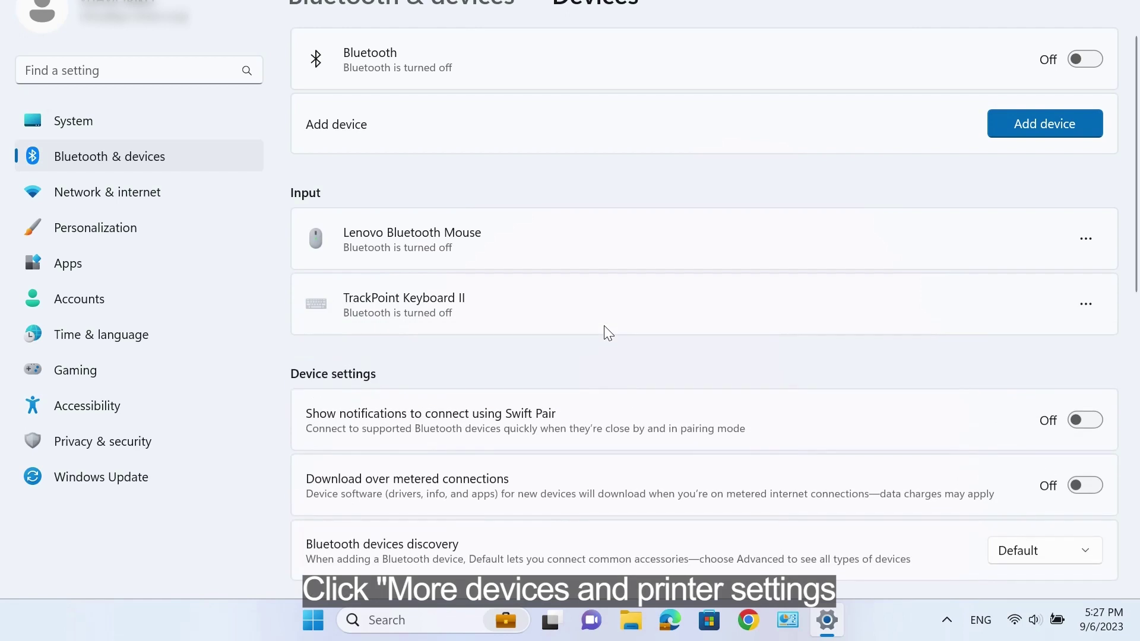
{"action": "scroll", "coordinate": [603, 325], "scroll_direction": "down", "scroll_amount": 9}
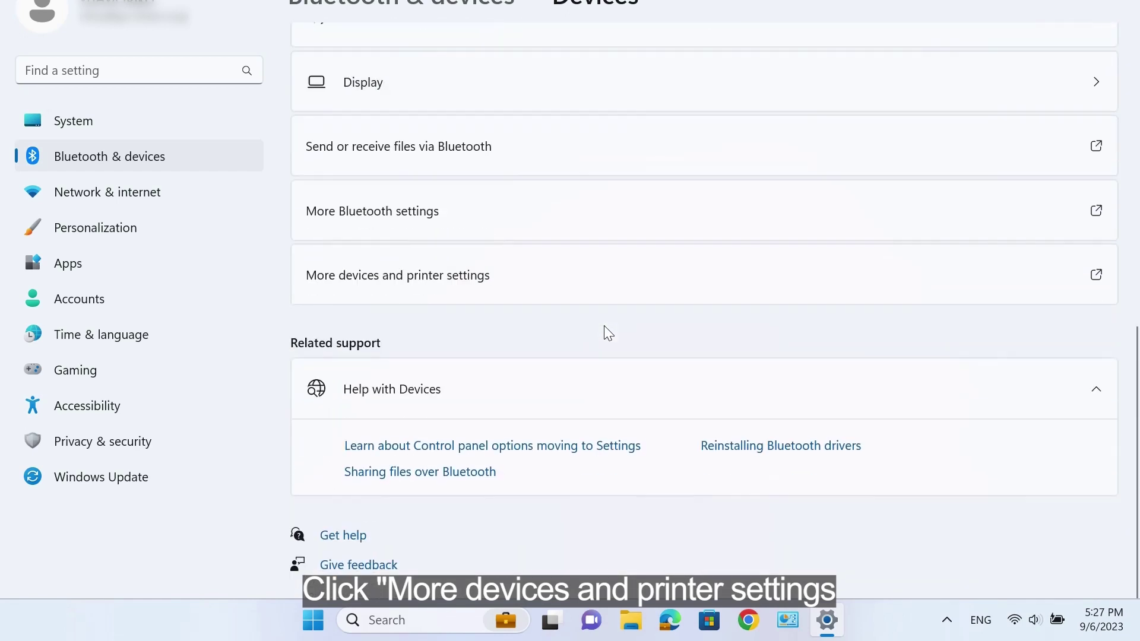
{"action": "left_click", "coordinate": [580, 269]}
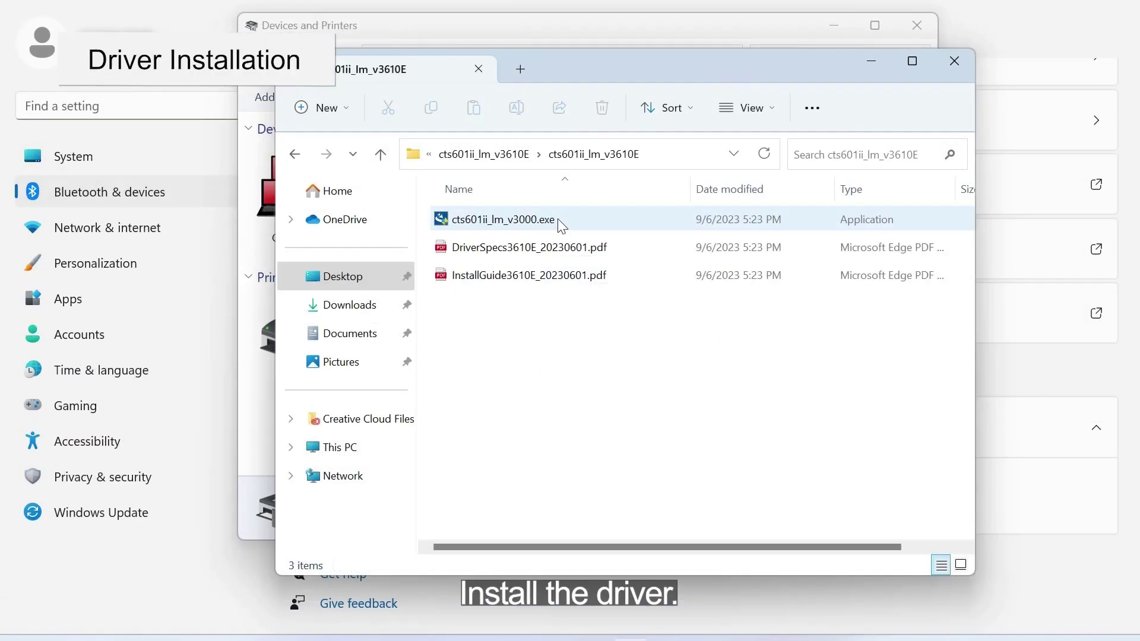
Step: Run cts601ii_lm_v3000.exe and install the CITIZEN CT-S601II driver on the USB port, accepting the licence
{"action": "left_click", "coordinate": [558, 219]}
{"action": "double_click", "coordinate": [557, 219]}
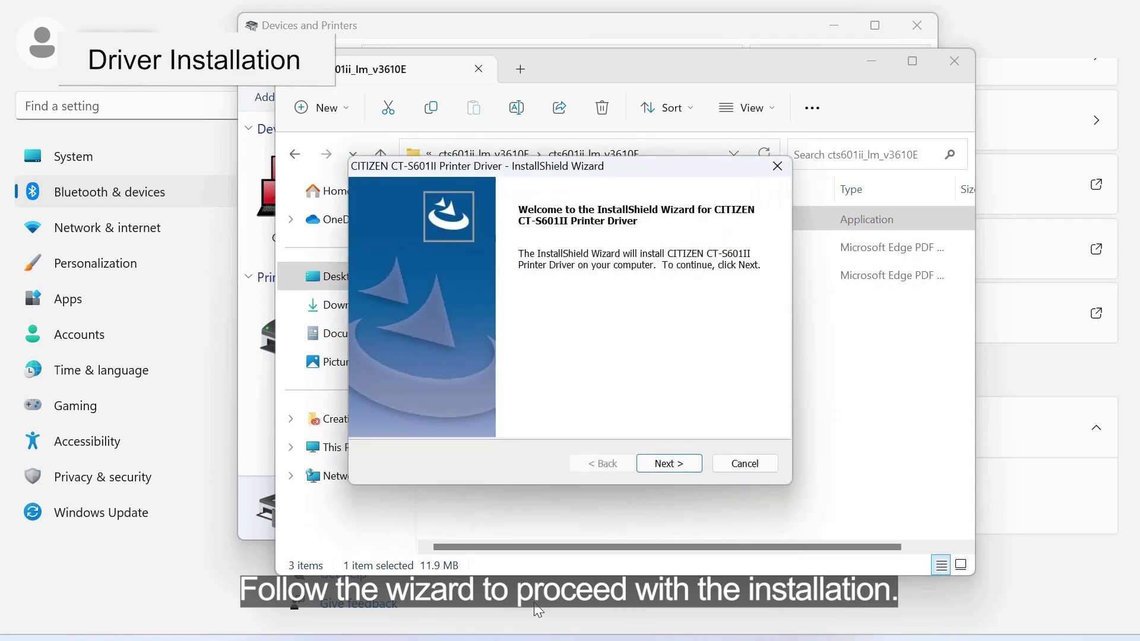
{"action": "left_click", "coordinate": [669, 465]}
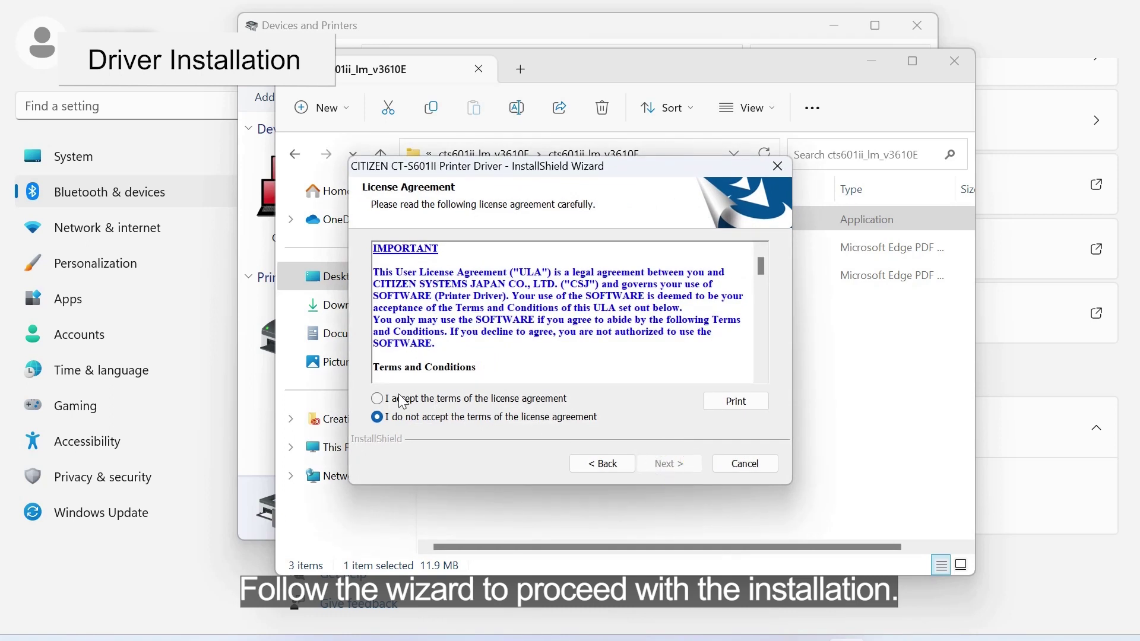
{"action": "left_click", "coordinate": [378, 399]}
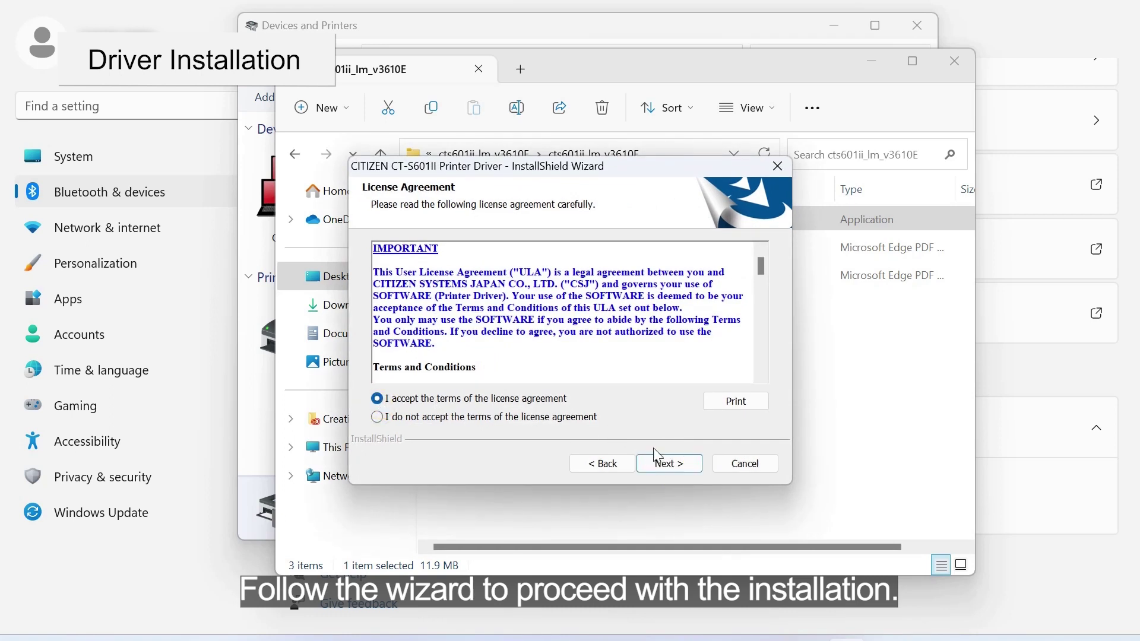
{"action": "left_click", "coordinate": [669, 468]}
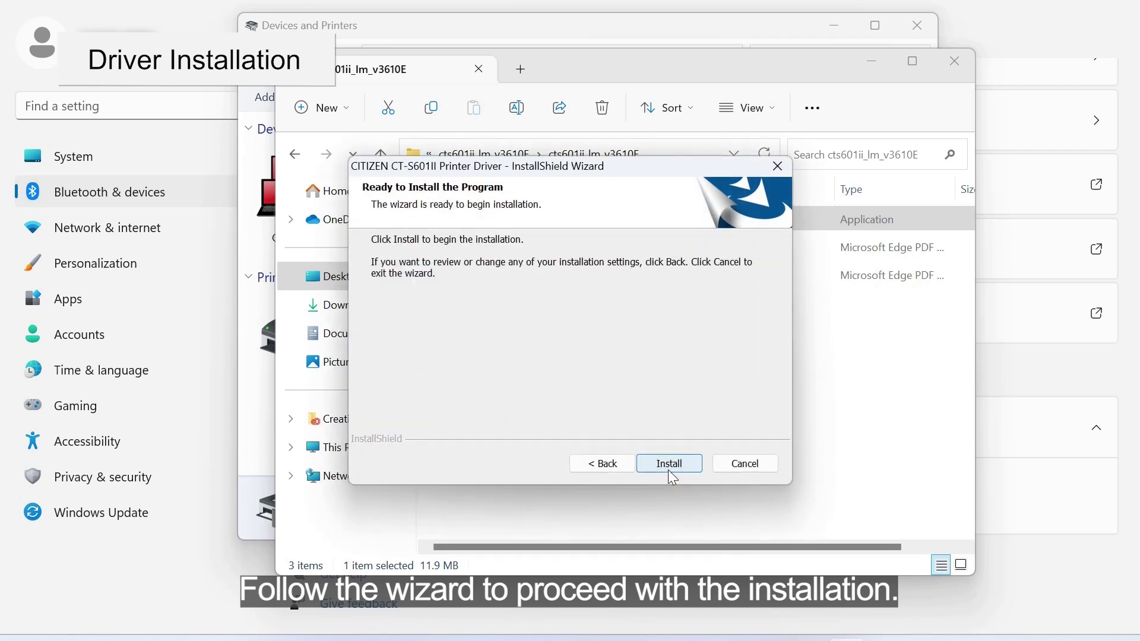
{"action": "left_click", "coordinate": [668, 470]}
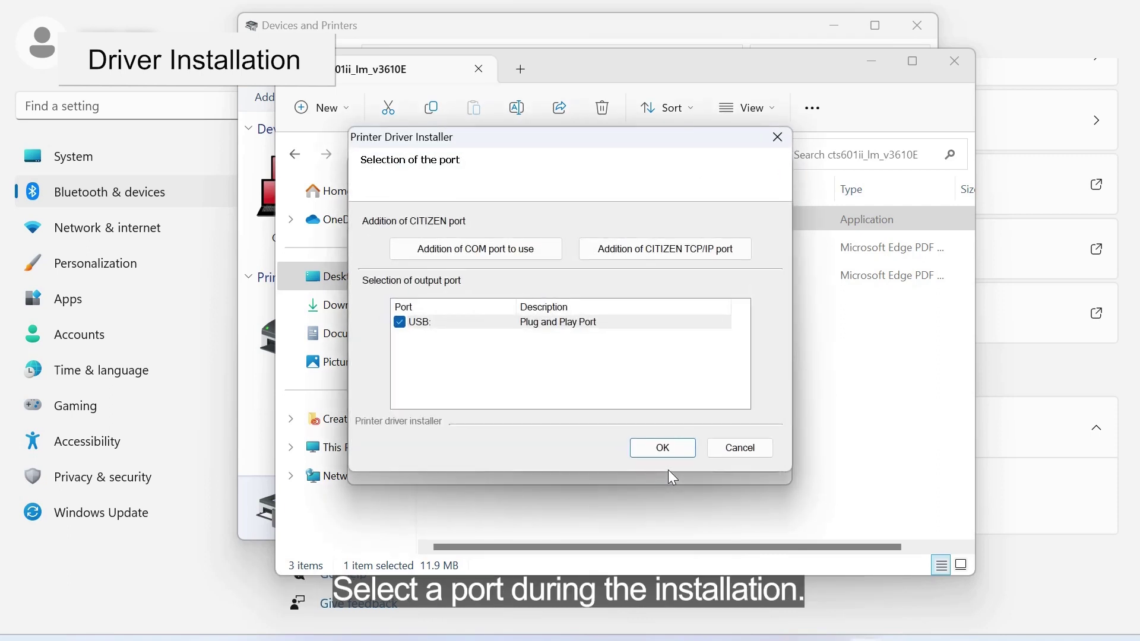
{"action": "left_click", "coordinate": [661, 448]}
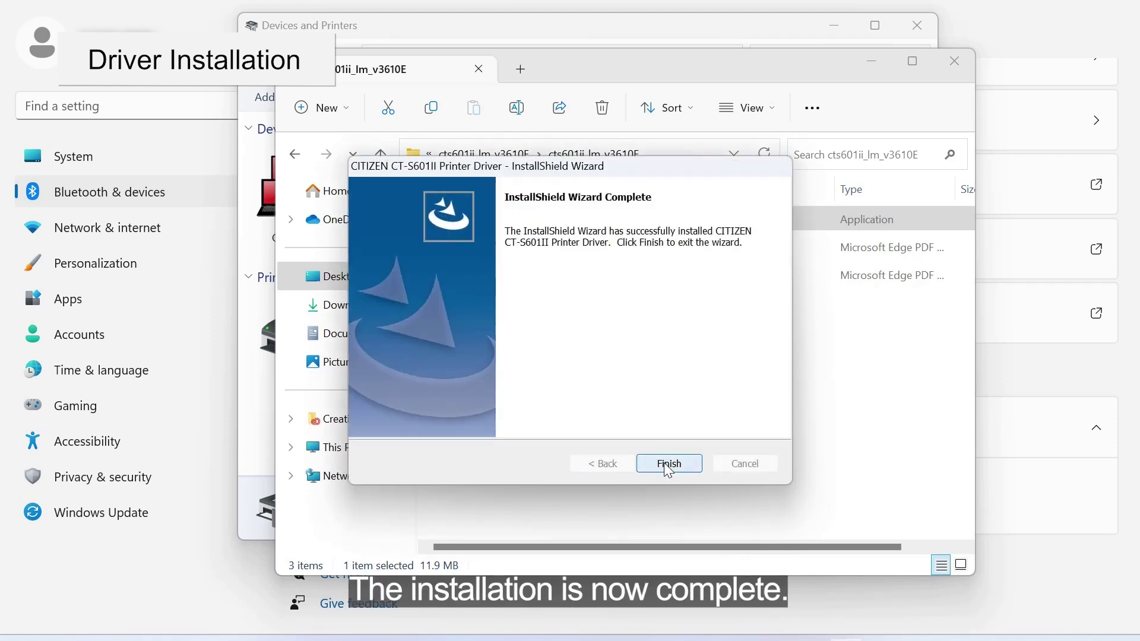
{"action": "left_click", "coordinate": [665, 462]}
Step: Bring Devices and Printers forward to confirm the CITIZEN CT-S601II printer appears among 9 items
{"action": "left_click", "coordinate": [634, 25]}
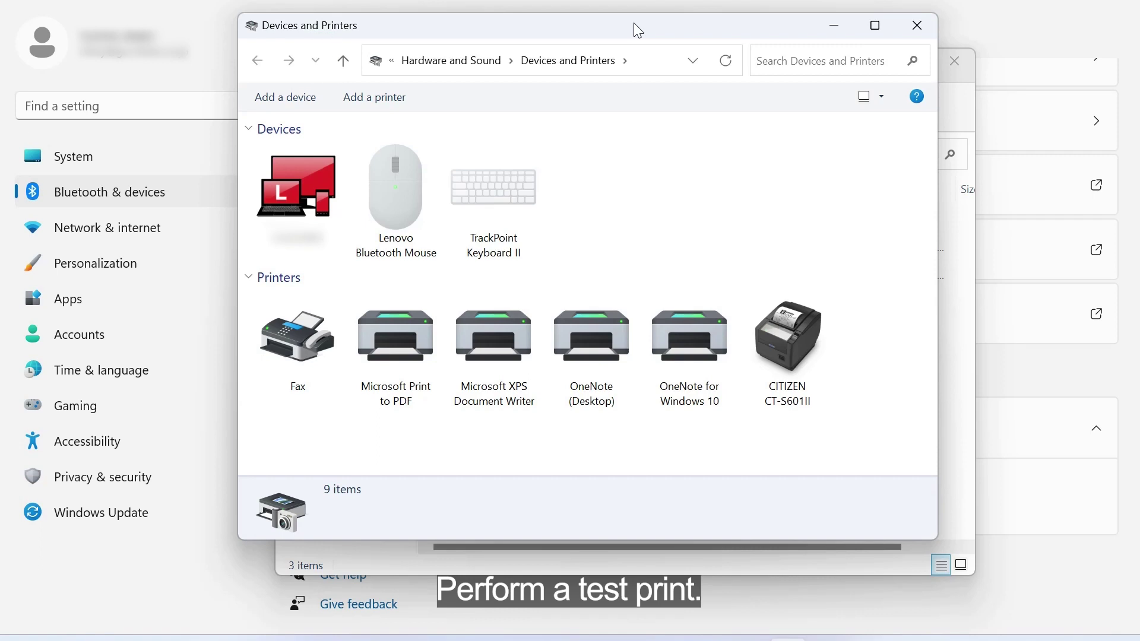
Step: Print a test page from the CITIZEN CT-S601II Printer properties and dismiss the confirmation
{"action": "right_click", "coordinate": [791, 331]}
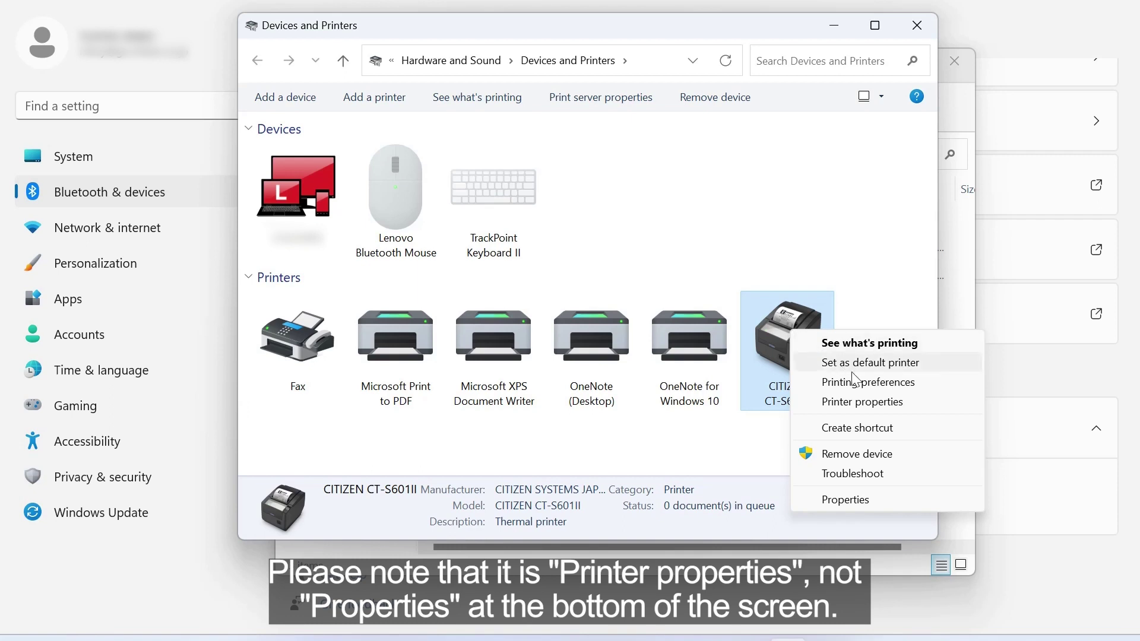
{"action": "left_click", "coordinate": [889, 402]}
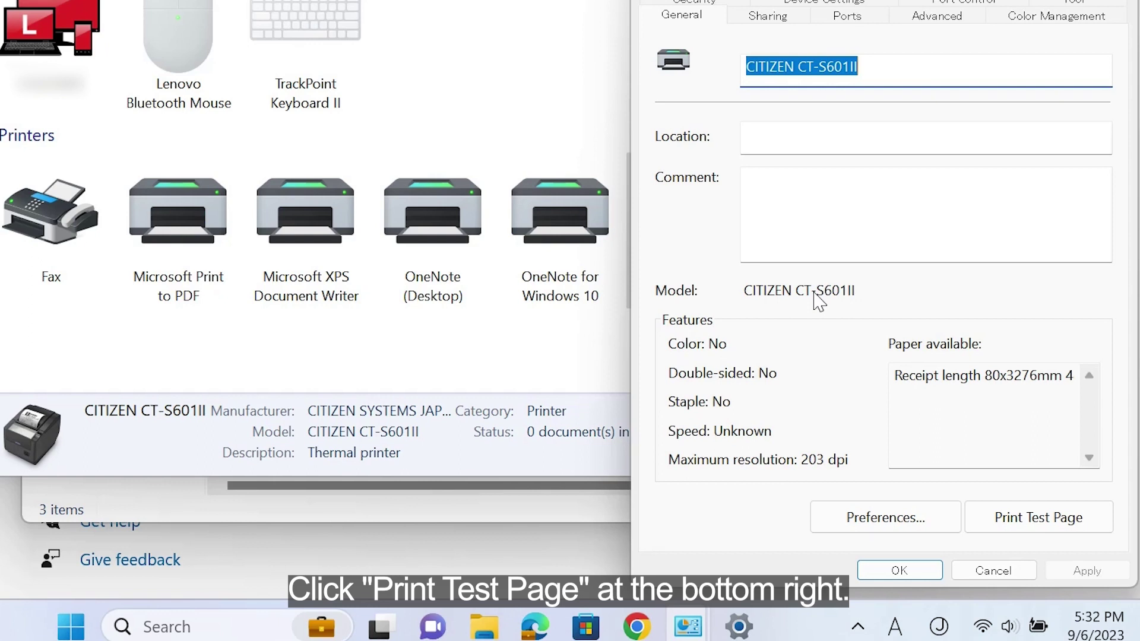
{"action": "left_click", "coordinate": [1050, 516]}
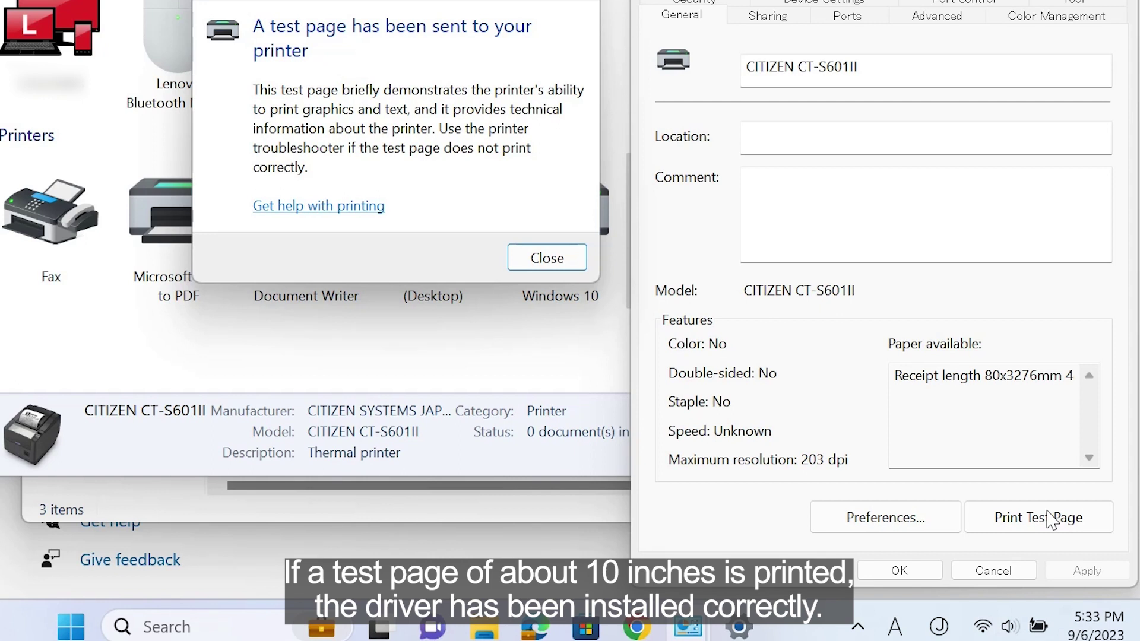
{"action": "left_click", "coordinate": [530, 257]}
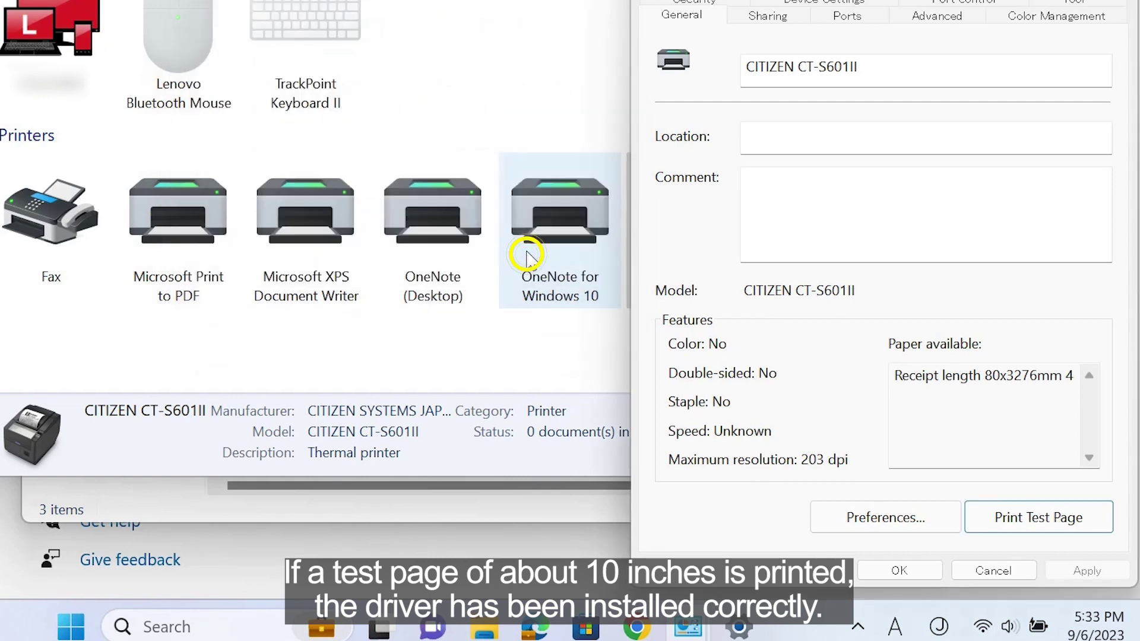